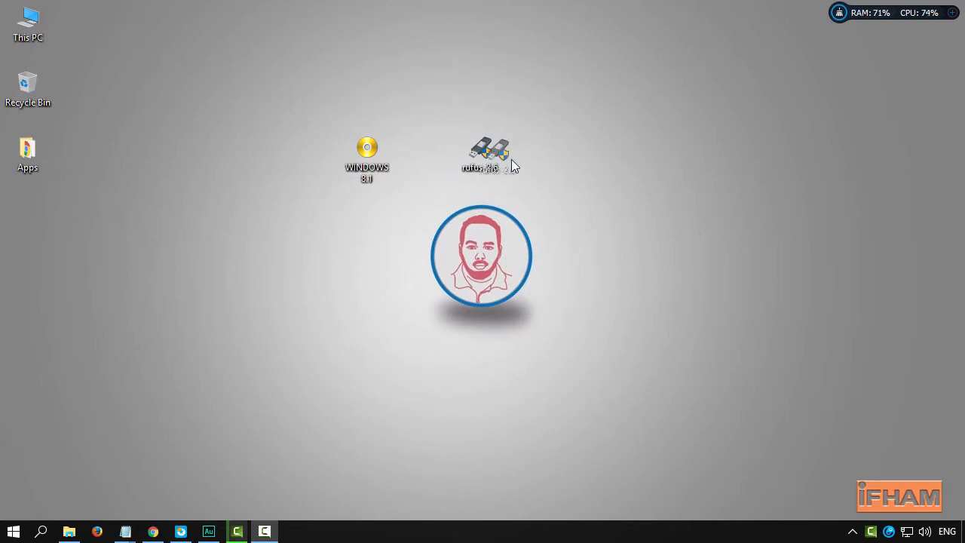
Move the rufus-2.6 icon slightly on the desktop and examine the WINDOWS 8.1 ISO's file size in its properties
{"action": "left_click_drag", "start_coordinate": [513, 166], "coordinate": [562, 166]}
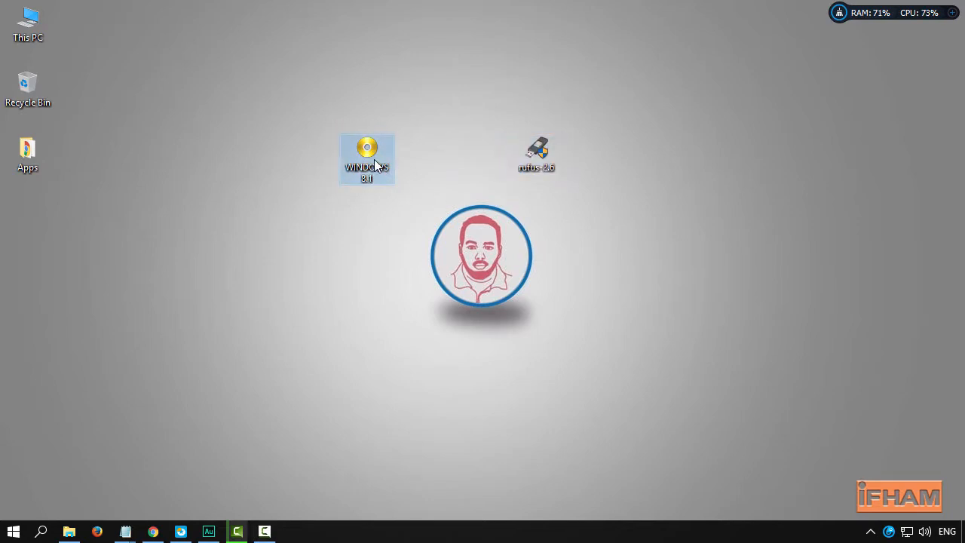
{"action": "right_click", "coordinate": [375, 165]}
{"action": "left_click", "coordinate": [420, 511]}
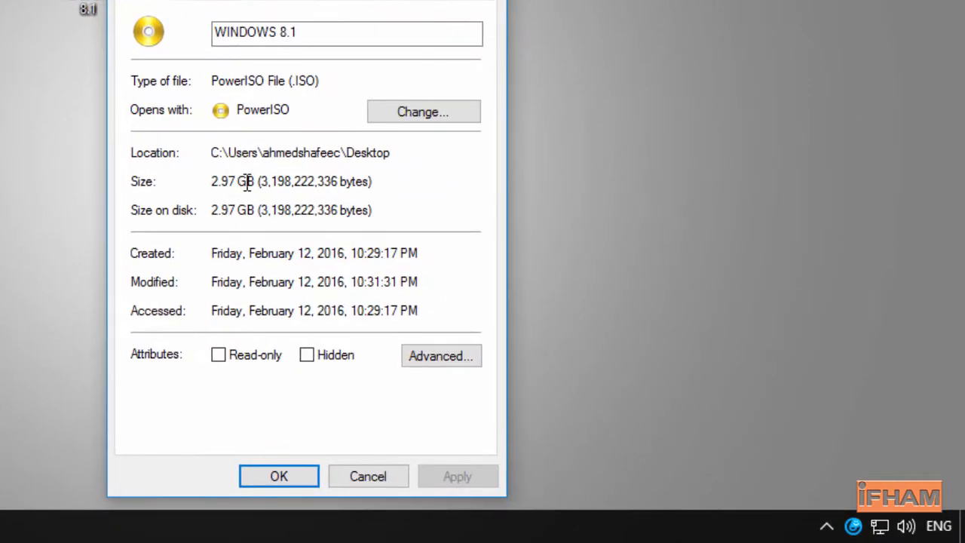
{"action": "left_click", "coordinate": [315, 182]}
{"action": "left_click", "coordinate": [557, 497]}
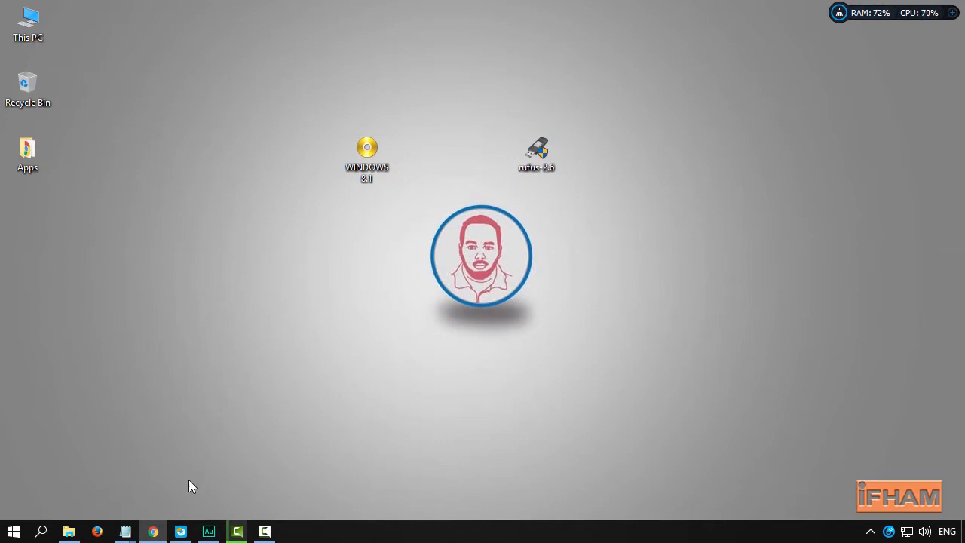
Switch to Chrome and search Google for "rufus"
{"action": "left_click", "coordinate": [155, 533]}
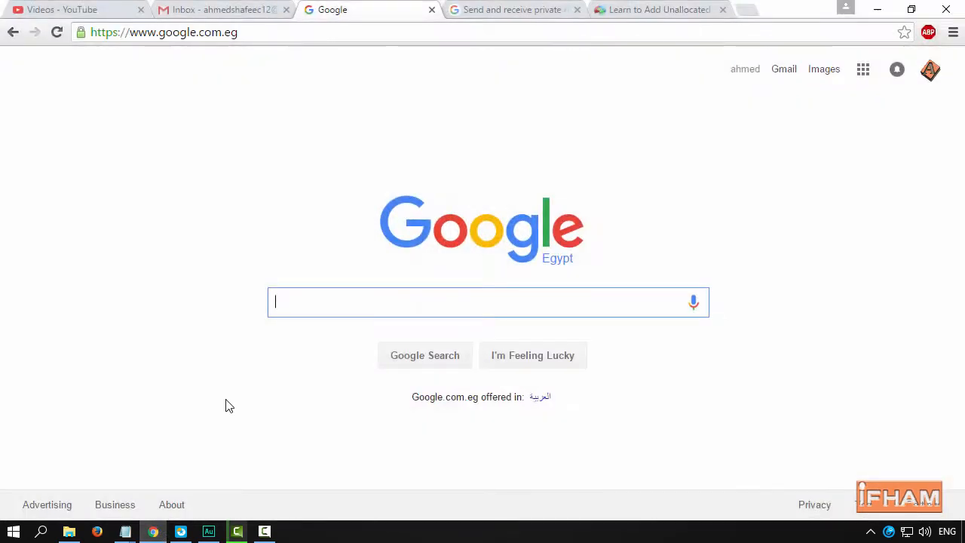
{"action": "type", "text": "rus"}
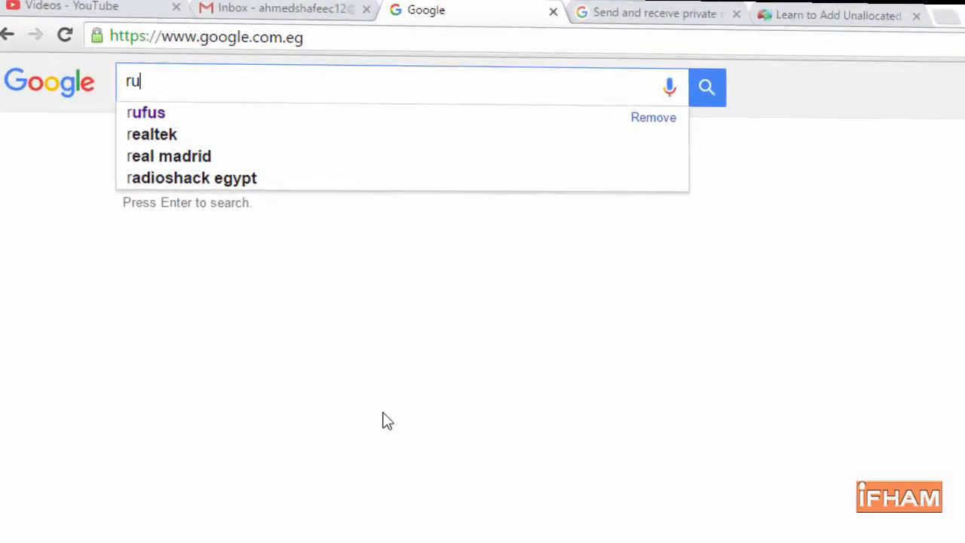
{"action": "type", "text": "t"}
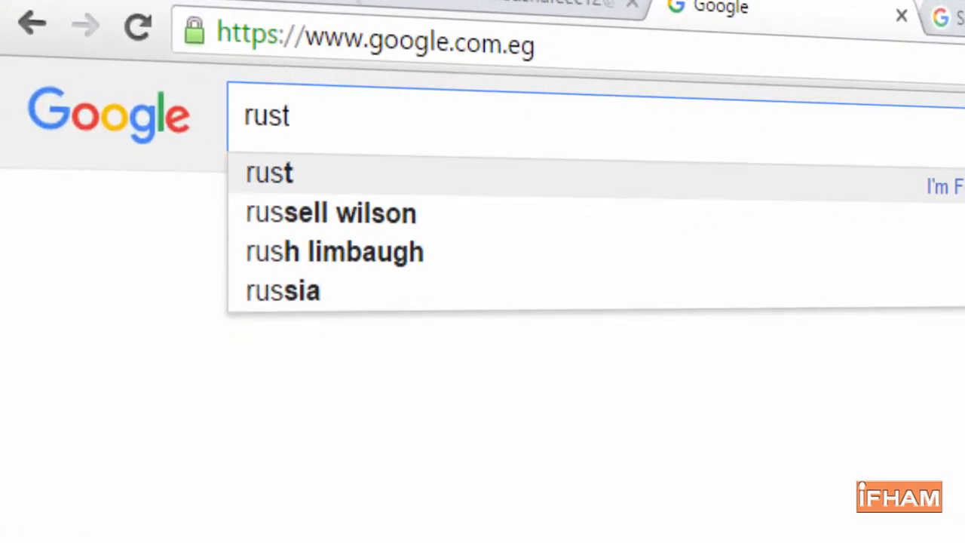
{"action": "key", "text": "BackSpace"}
{"action": "key", "text": "BackSpace"}
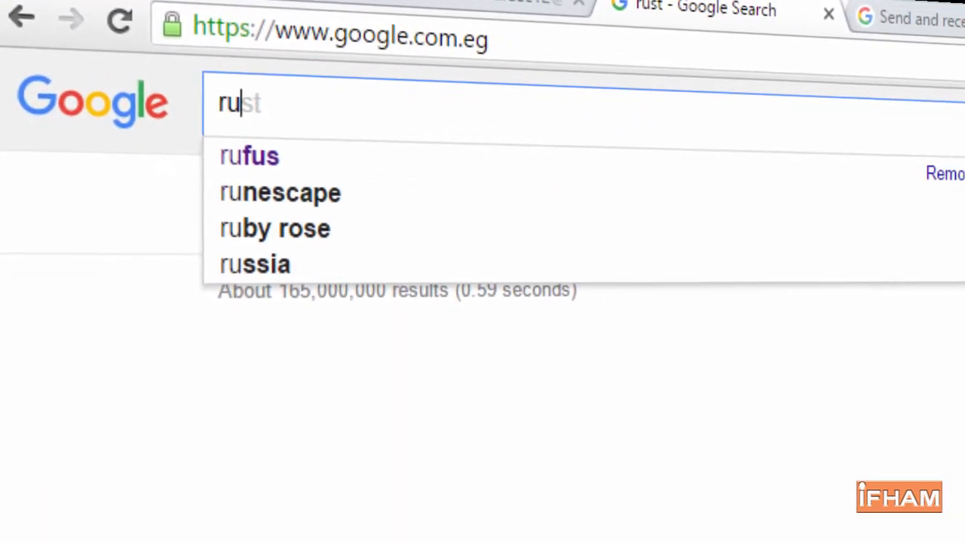
{"action": "type", "text": "fus"}
{"action": "key", "text": "Return"}
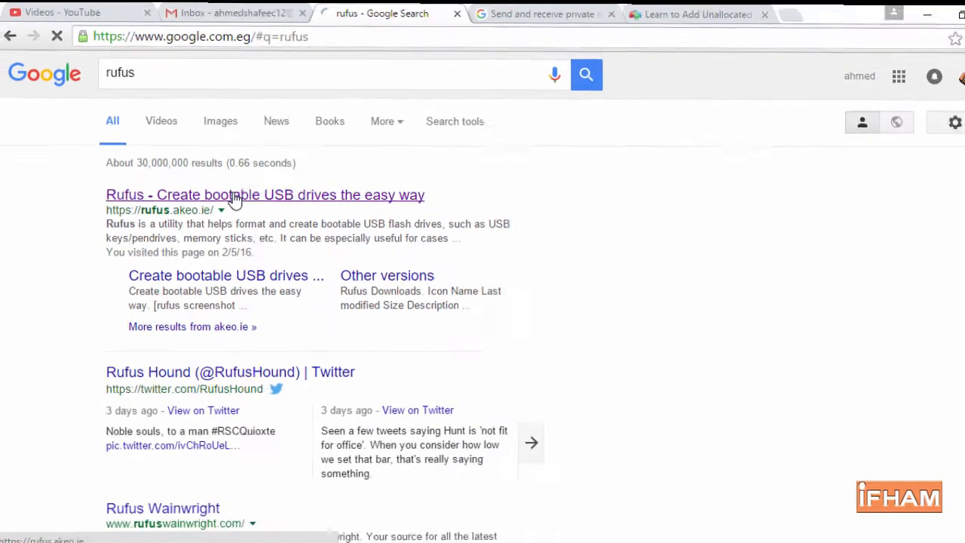
Open the official Rufus website from the results and download Rufus 2.7
{"action": "left_click", "coordinate": [462, 360]}
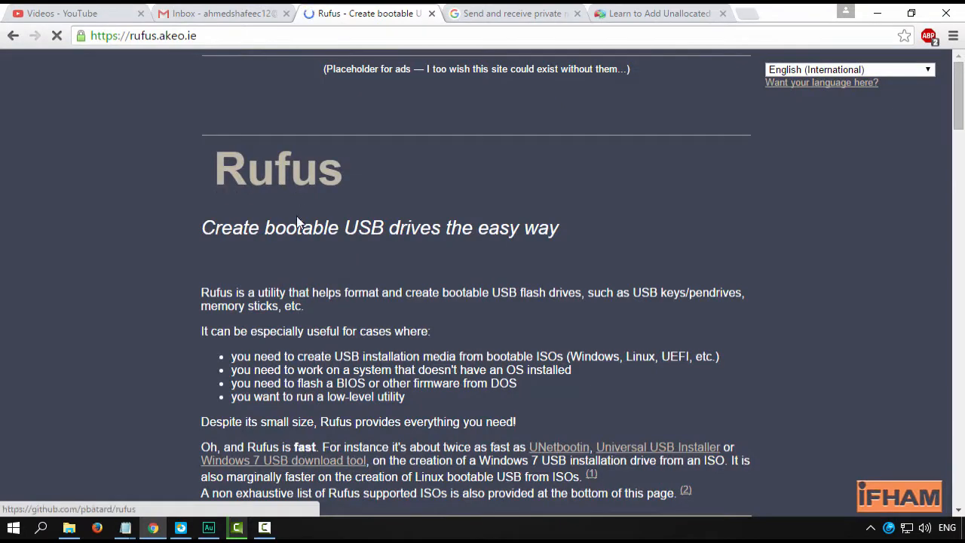
{"action": "left_click_drag", "start_coordinate": [960, 119], "coordinate": [962, 177]}
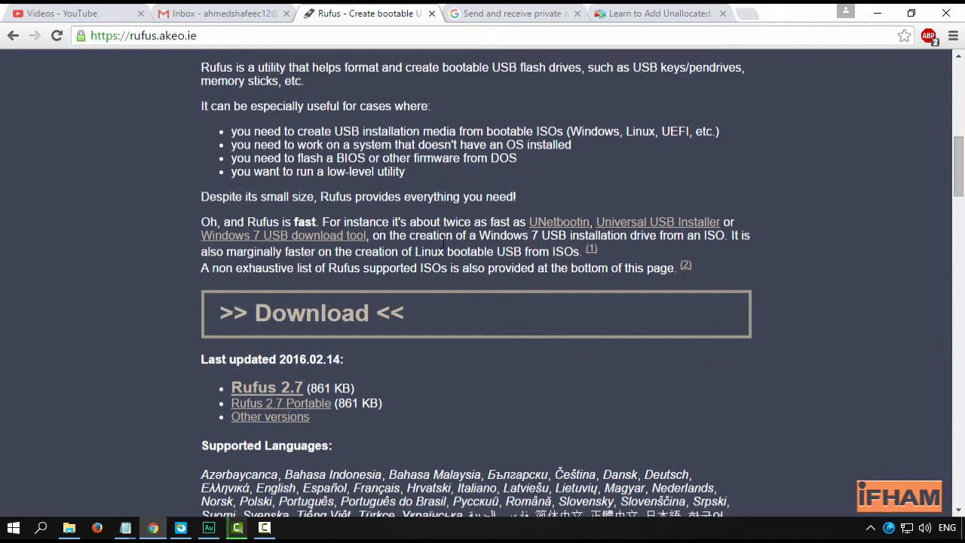
{"action": "left_click", "coordinate": [265, 390]}
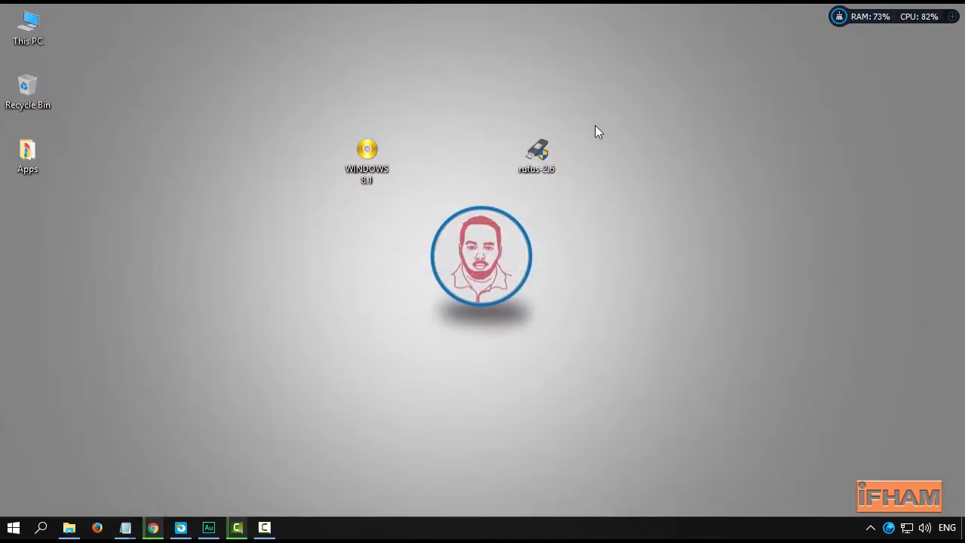
Launch rufus-2.6 from the desktop, allowing it to make changes, and place its window beside the WINDOWS 8.1 file
{"action": "right_click", "coordinate": [546, 154]}
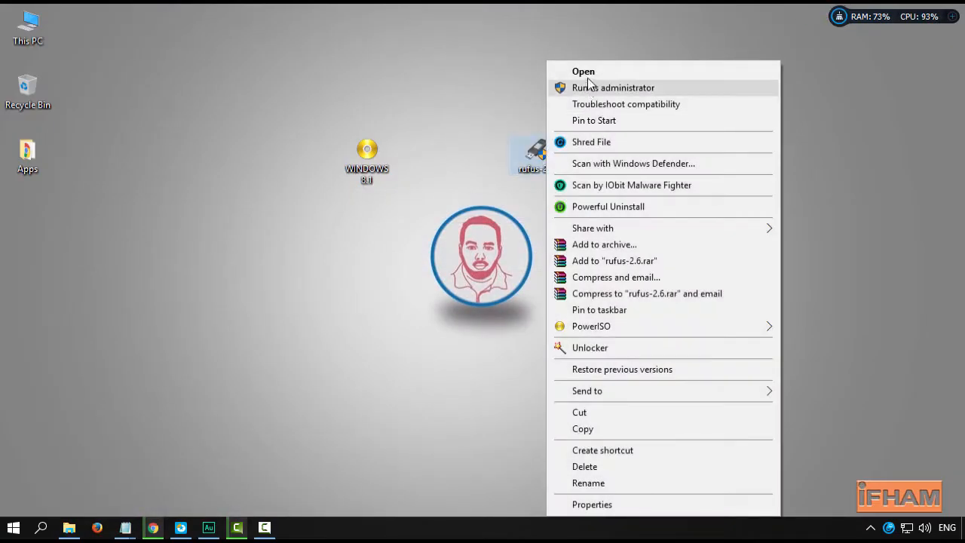
{"action": "left_click", "coordinate": [587, 72]}
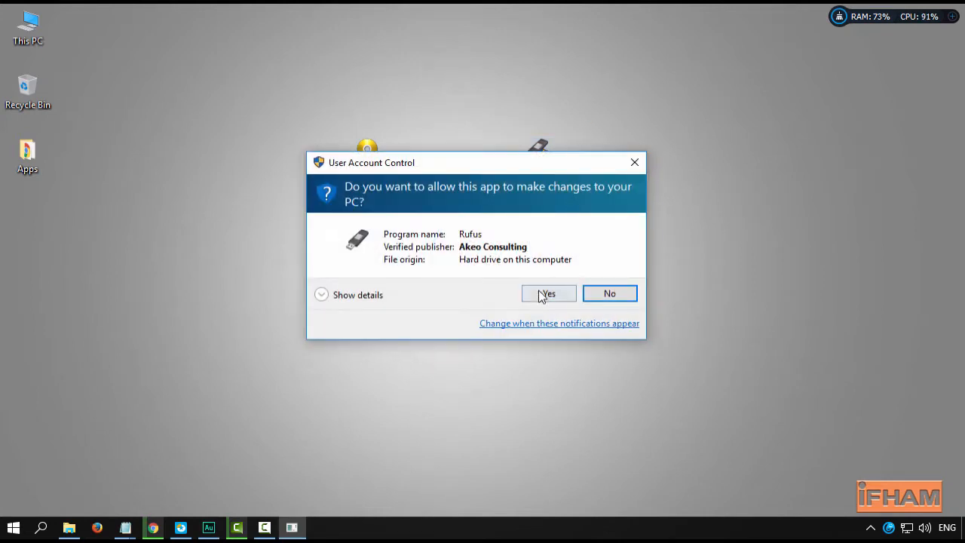
{"action": "left_click", "coordinate": [544, 293]}
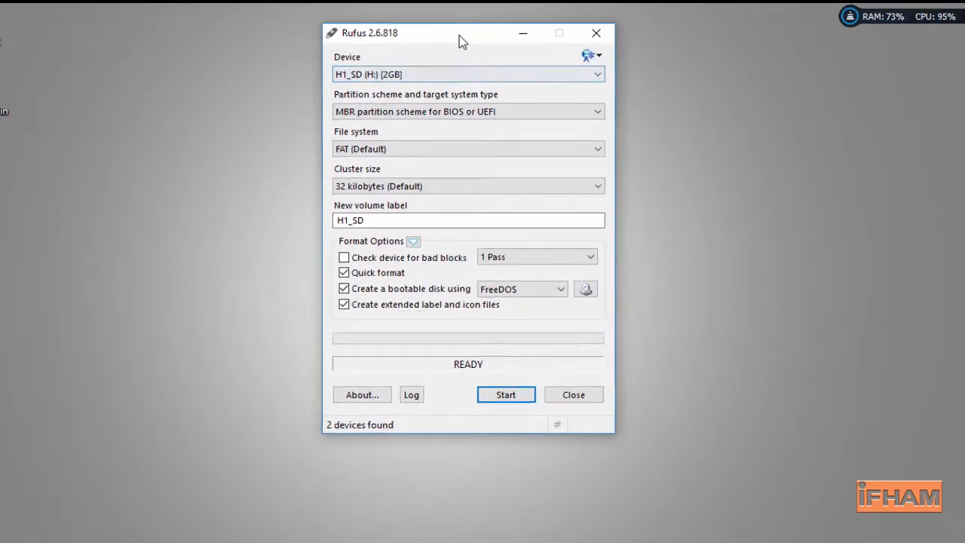
{"action": "left_click_drag", "start_coordinate": [459, 35], "coordinate": [649, 54]}
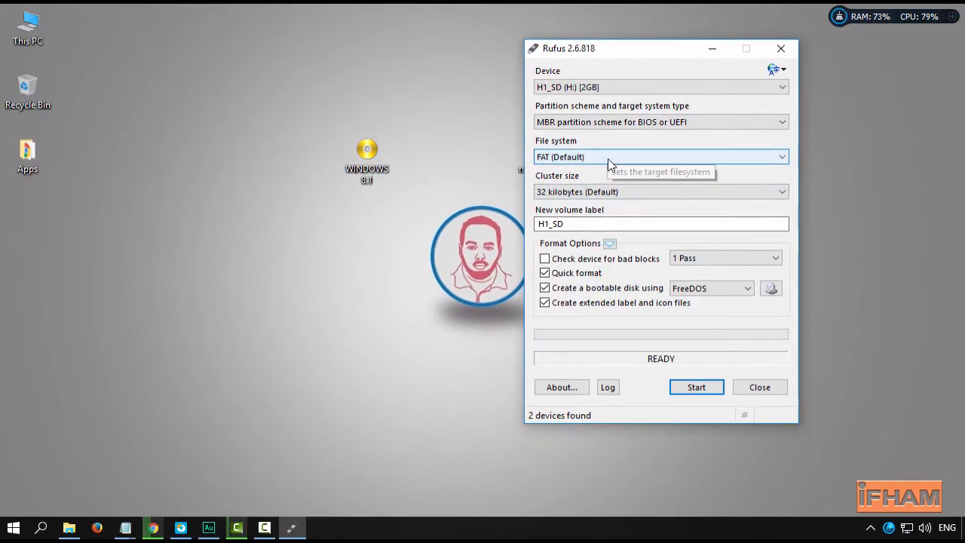
{"action": "left_click", "coordinate": [609, 159]}
{"action": "left_click", "coordinate": [607, 158]}
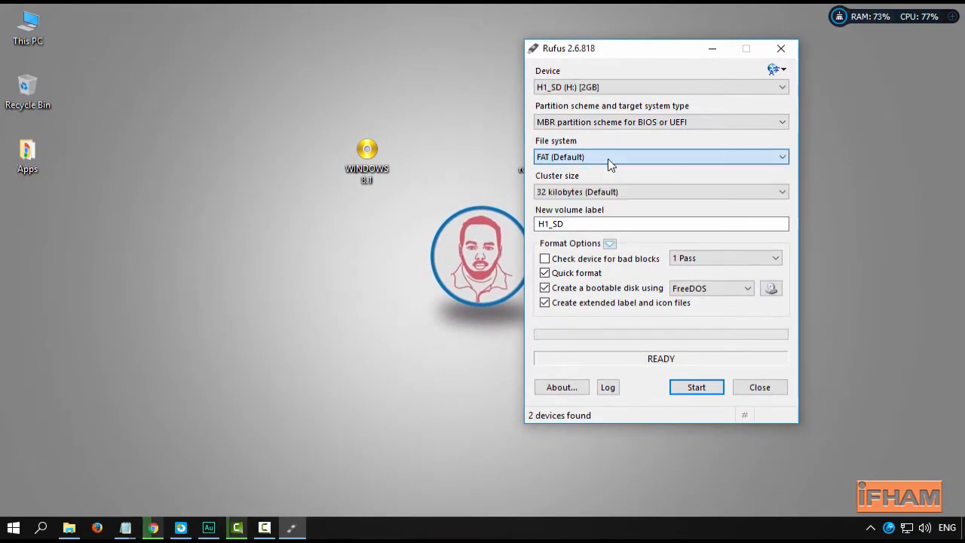
Examine the file system and capacity of the WINDOWS 8_1 (I:) USB drive in its properties
{"action": "double_click", "coordinate": [39, 34]}
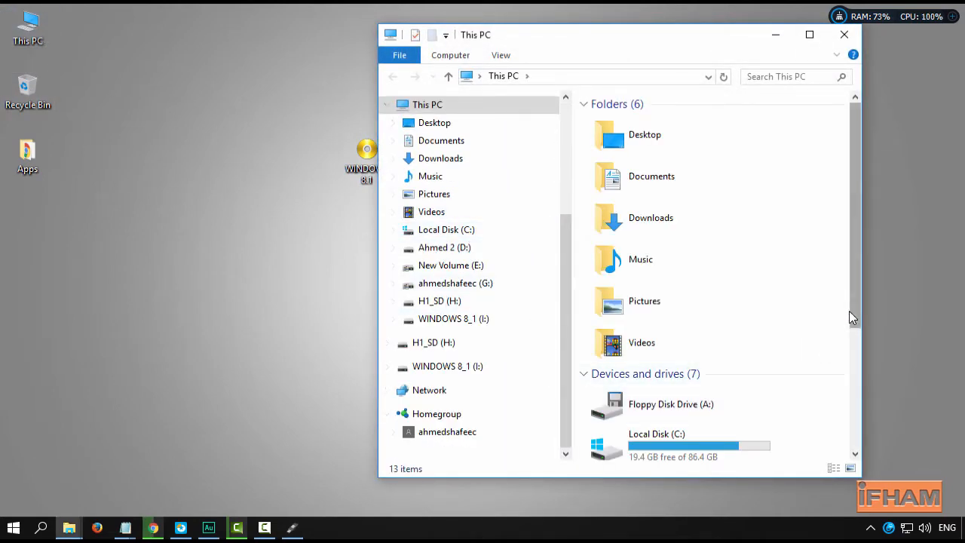
{"action": "left_click_drag", "start_coordinate": [849, 311], "coordinate": [860, 465]}
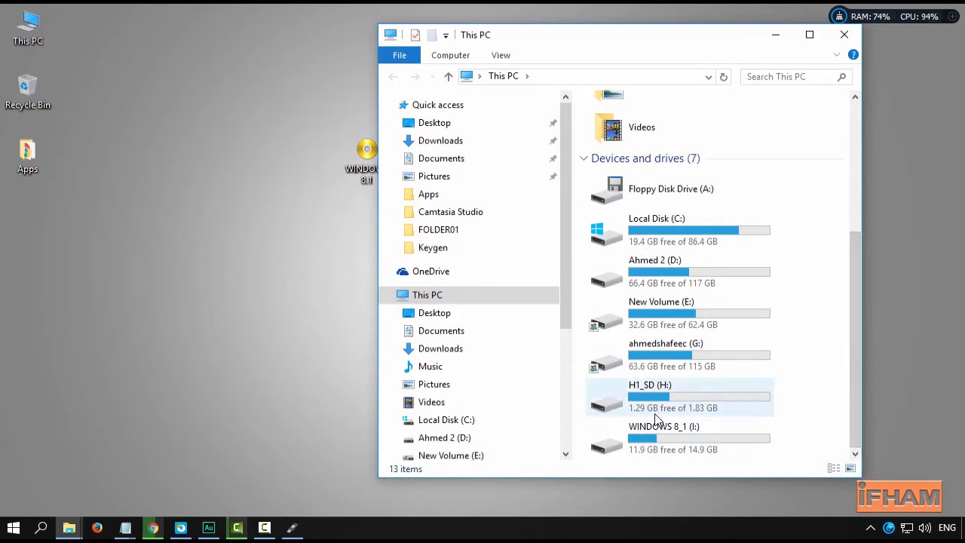
{"action": "left_click", "coordinate": [662, 444]}
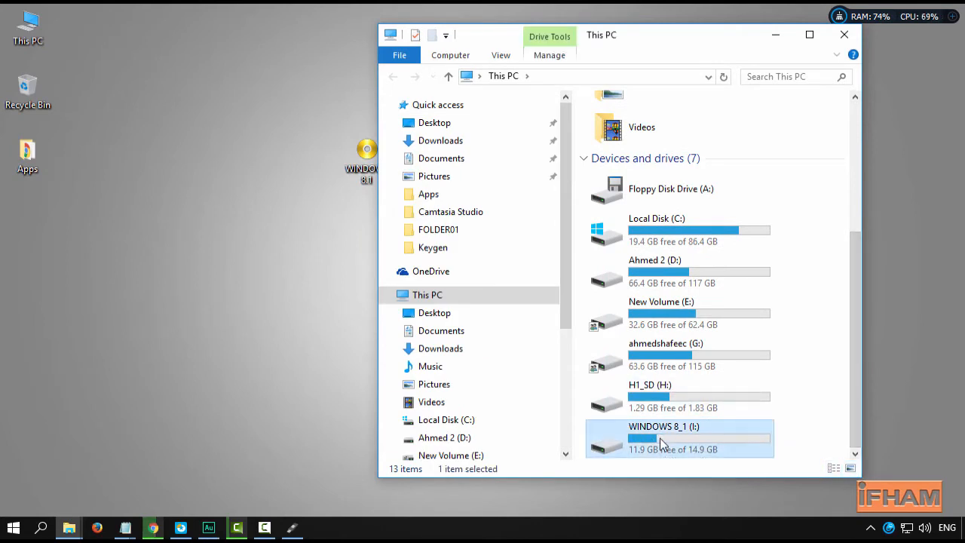
{"action": "right_click", "coordinate": [662, 444]}
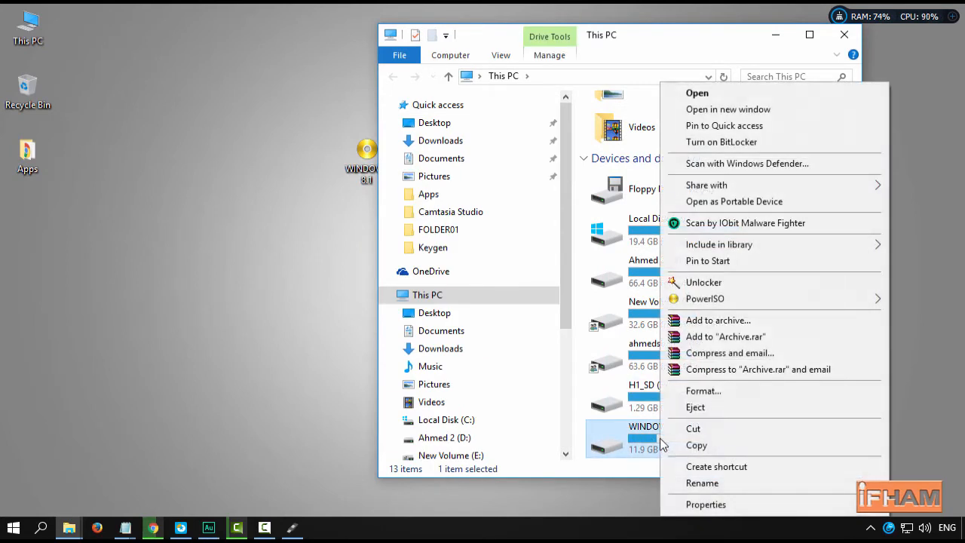
{"action": "left_click", "coordinate": [701, 504]}
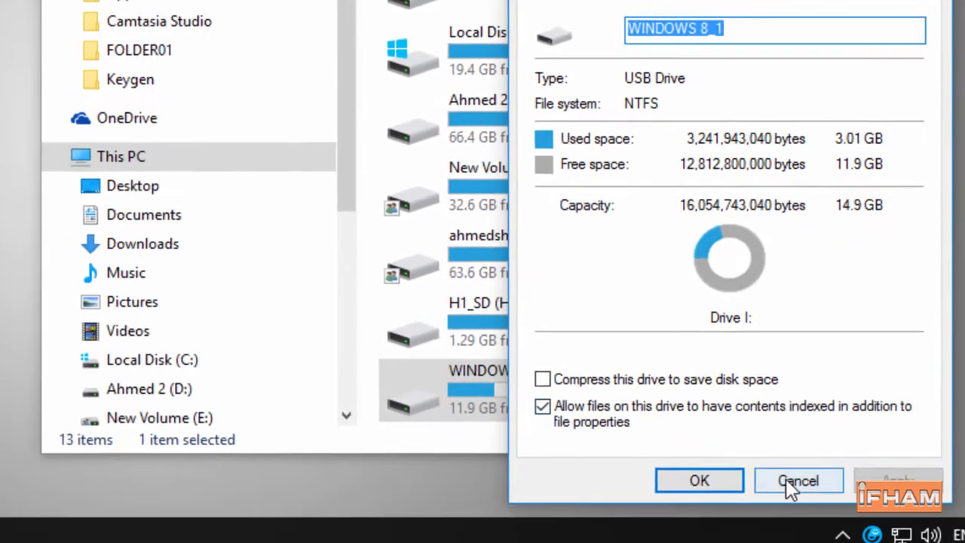
{"action": "left_click", "coordinate": [795, 485]}
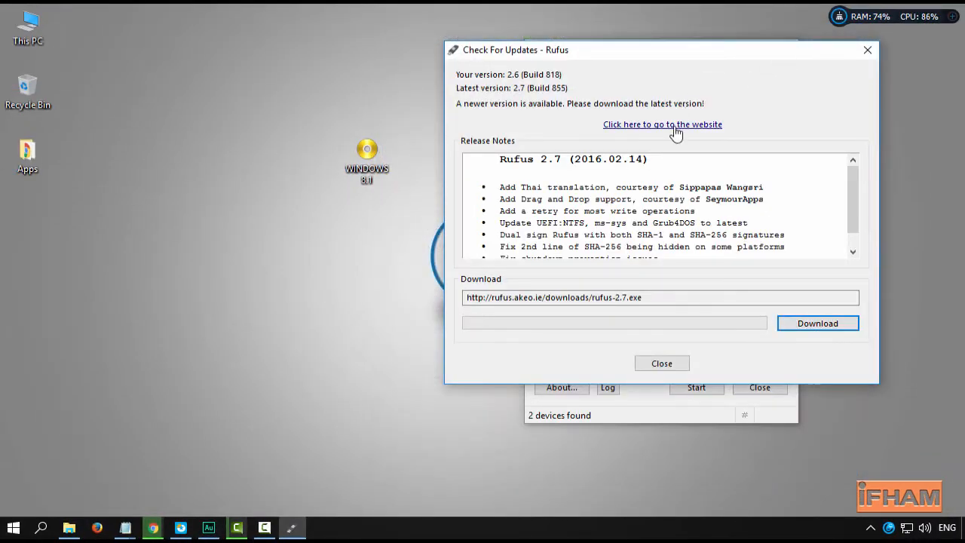
With the Rufus update notice dismissed, set the file system to NTFS and the device to WINDOWS 8_1 (I:) [16GB]
{"action": "left_click", "coordinate": [867, 52]}
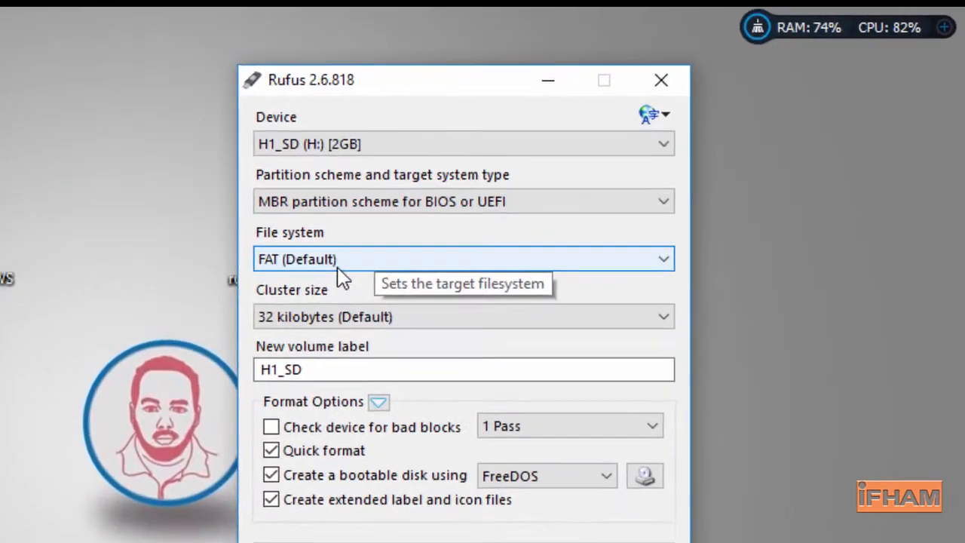
{"action": "left_click", "coordinate": [474, 205]}
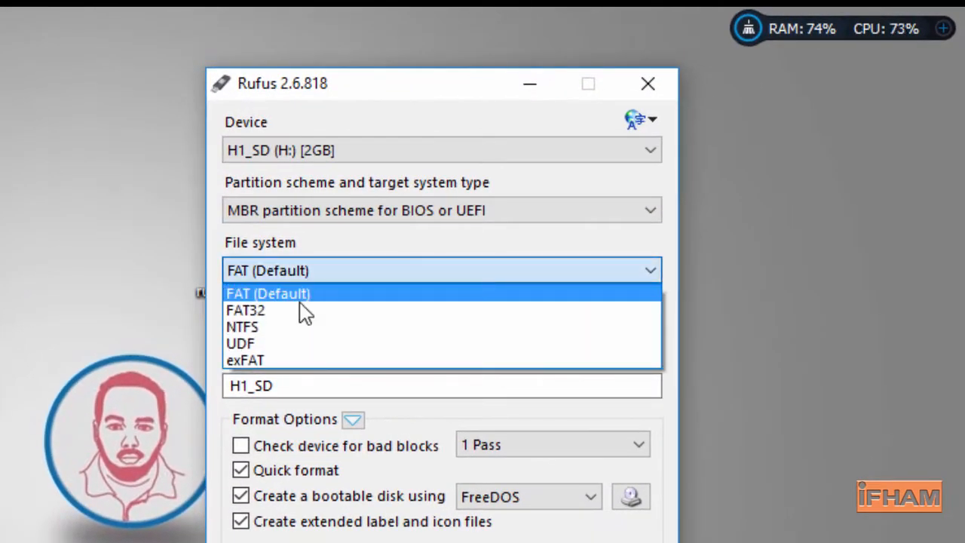
{"action": "left_click", "coordinate": [276, 338]}
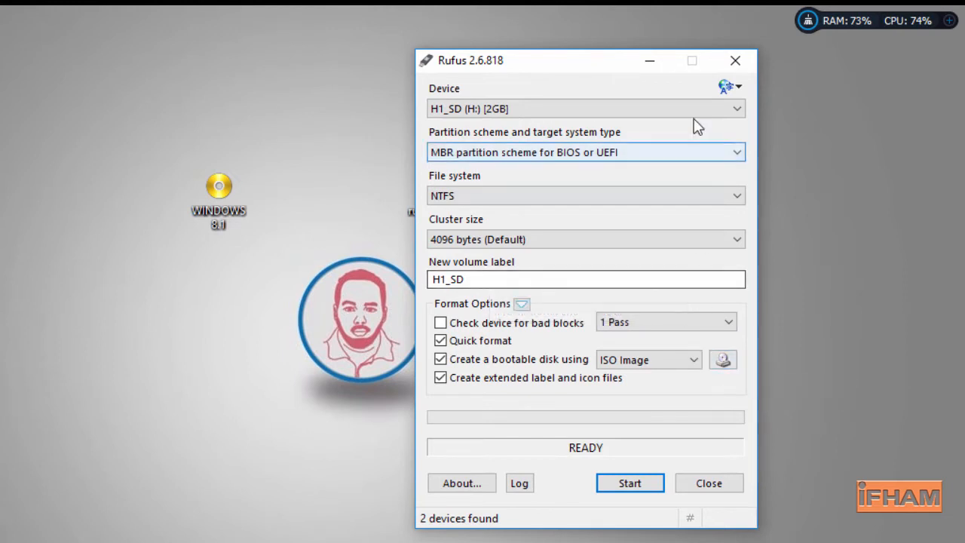
{"action": "left_click", "coordinate": [467, 119]}
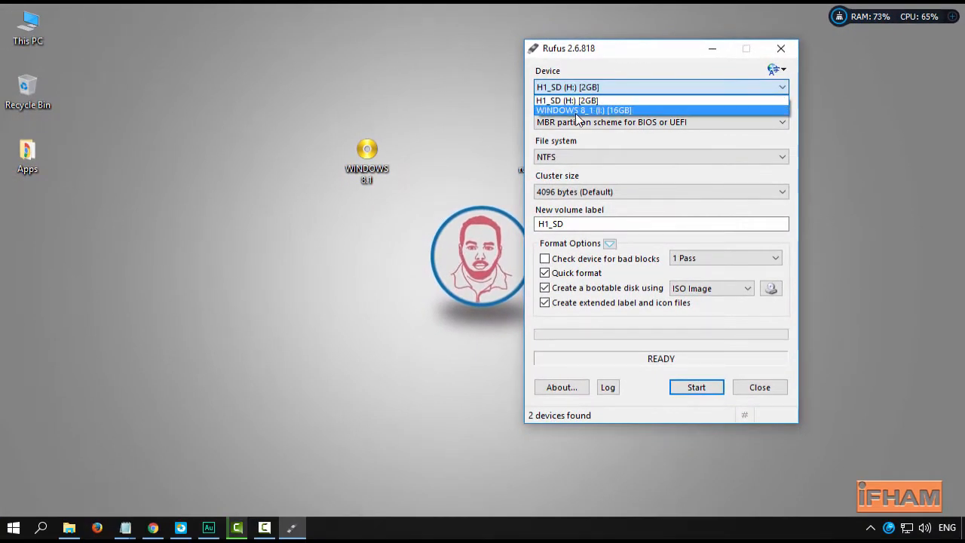
{"action": "left_click", "coordinate": [586, 111]}
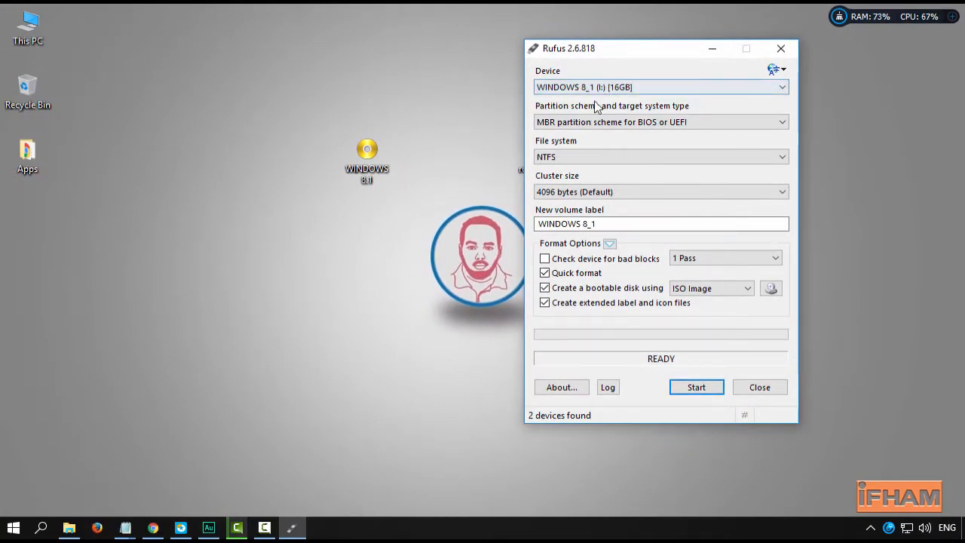
Check the WINDOWS 8_1 (I:) drive among the drives in This PC, closing the window when done
{"action": "double_click", "coordinate": [28, 29]}
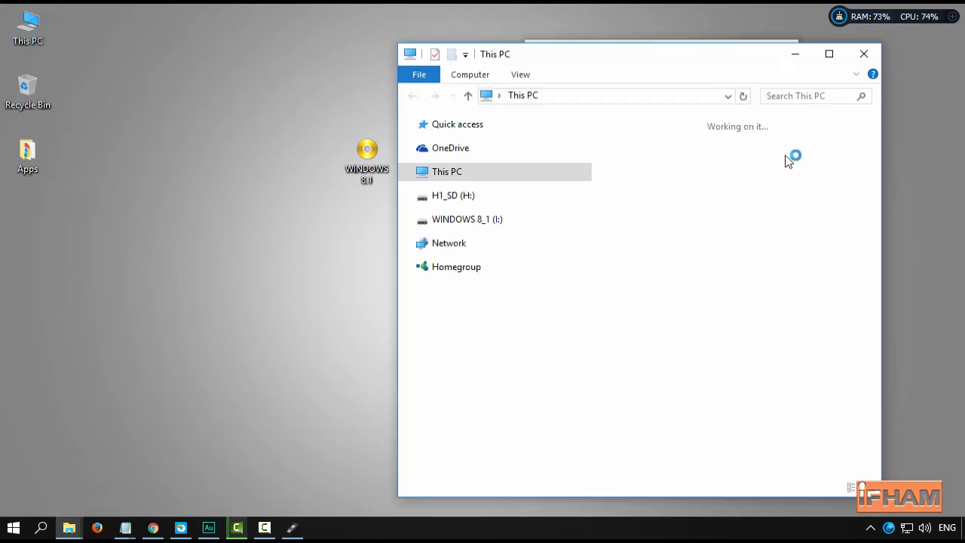
{"action": "left_click_drag", "start_coordinate": [673, 61], "coordinate": [337, 24]}
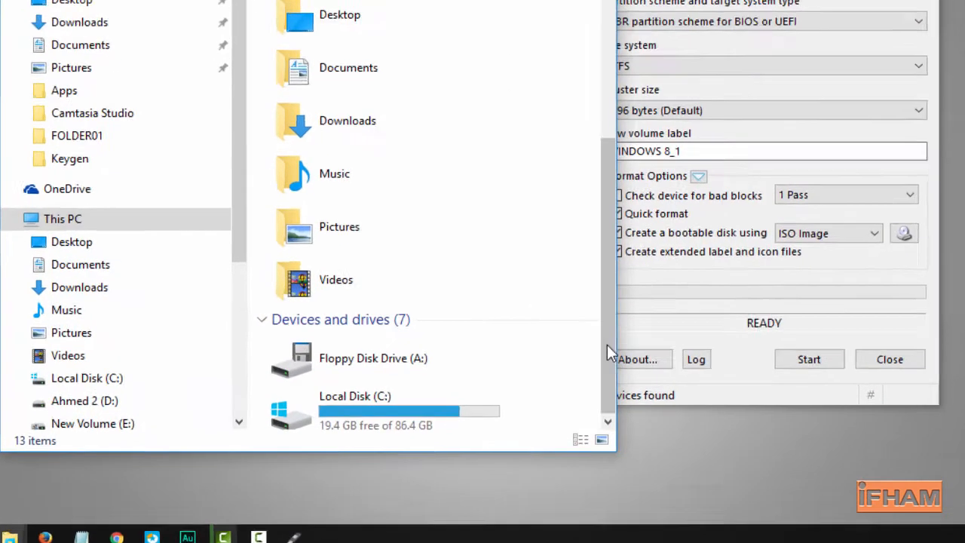
{"action": "scroll", "coordinate": [537, 392], "scroll_direction": "down", "scroll_amount": 4}
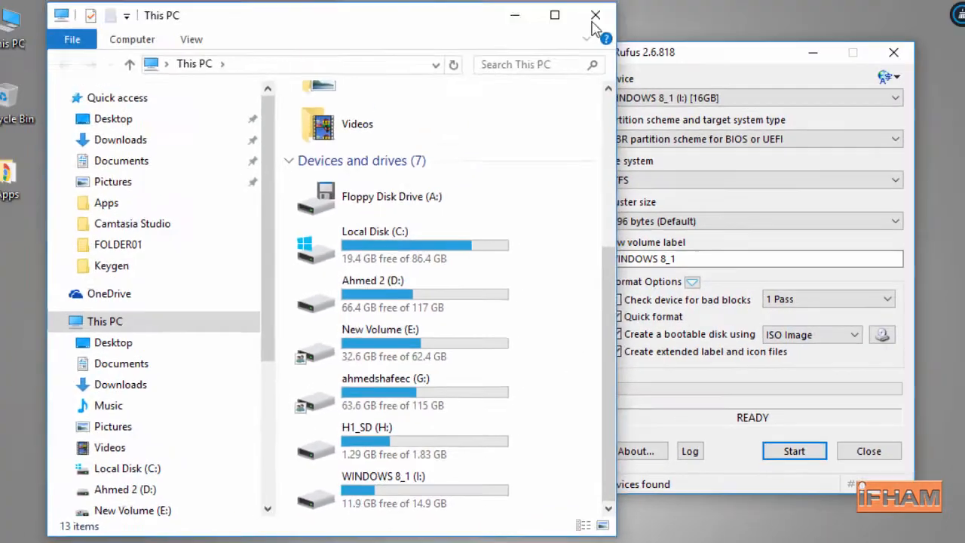
{"action": "left_click", "coordinate": [595, 16]}
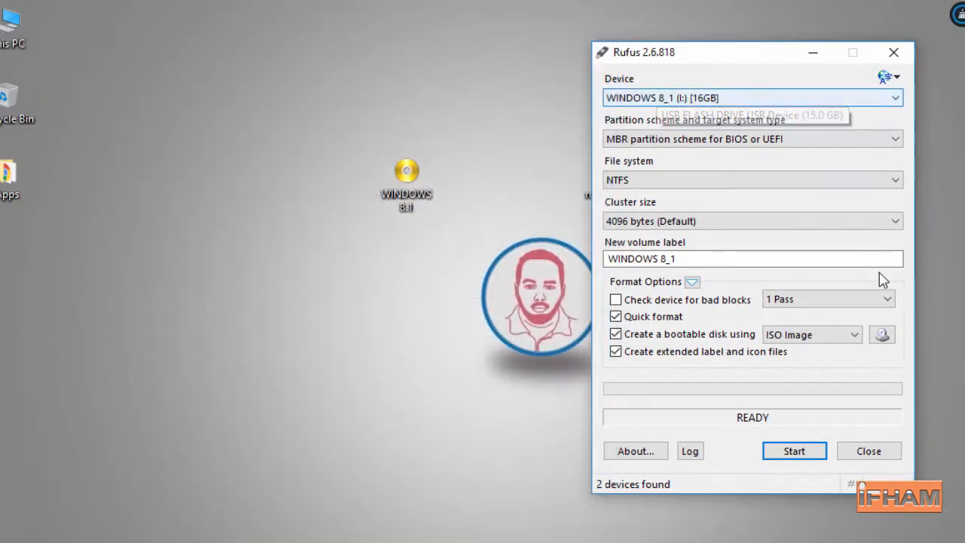
Load the WINDOWS 8.1 ISO from the Desktop as the image for the bootable disk
{"action": "left_click", "coordinate": [882, 336]}
{"action": "scroll", "coordinate": [616, 197], "scroll_direction": "down", "scroll_amount": 3}
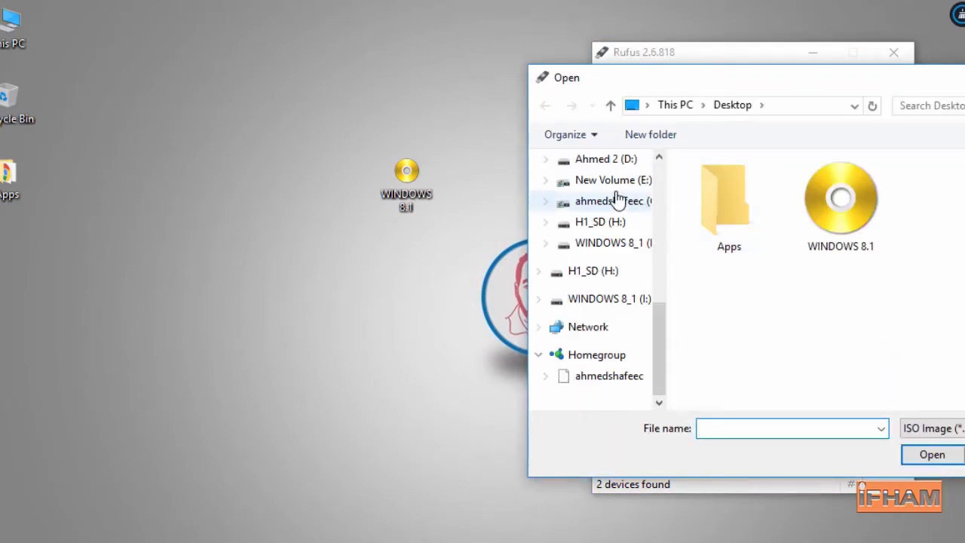
{"action": "left_click_drag", "start_coordinate": [661, 323], "coordinate": [667, 175]}
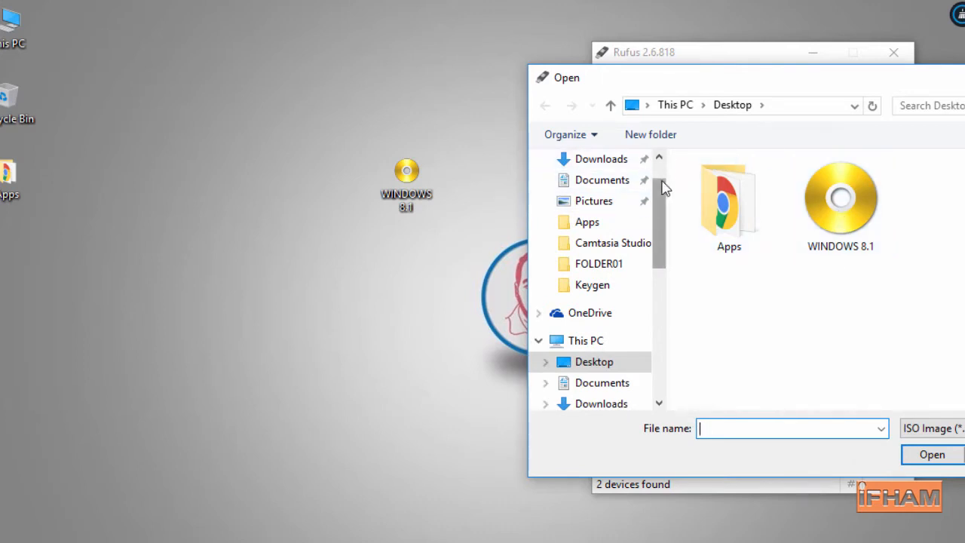
{"action": "scroll", "coordinate": [663, 188], "scroll_direction": "up", "scroll_amount": 1}
{"action": "left_click", "coordinate": [838, 211]}
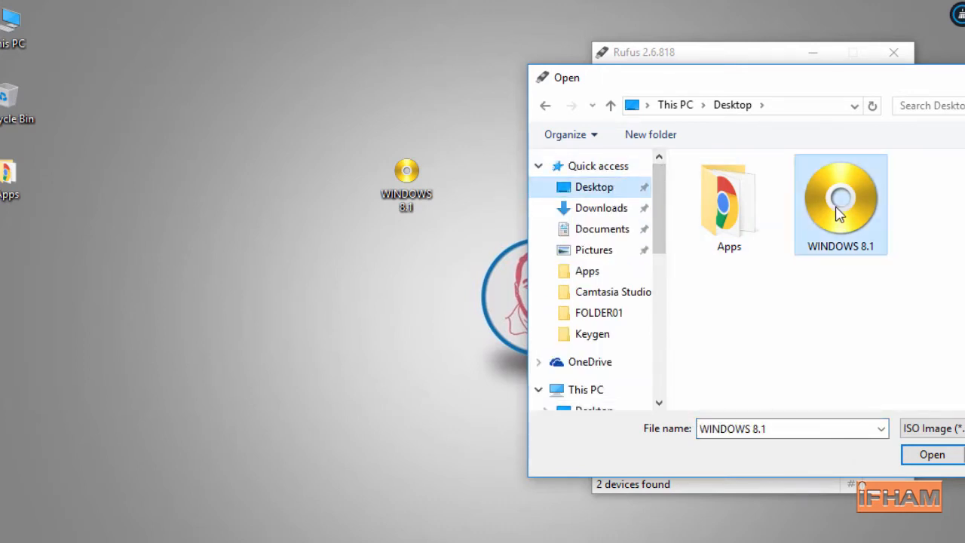
{"action": "left_click", "coordinate": [933, 454]}
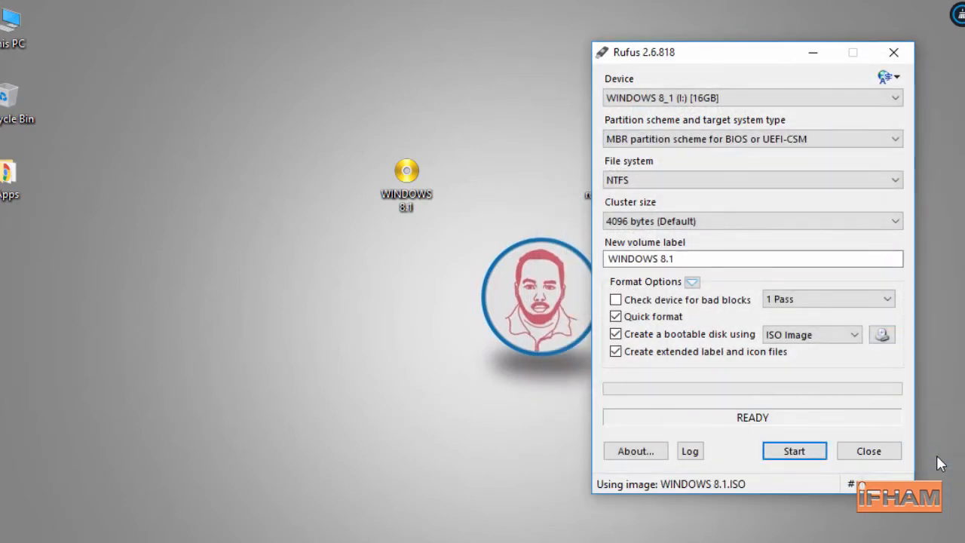
Write the WINDOWS 8.1 ISO to the WINDOWS 8_1 (I:) drive, accepting the data loss, and close Rufus when done
{"action": "left_click", "coordinate": [795, 455]}
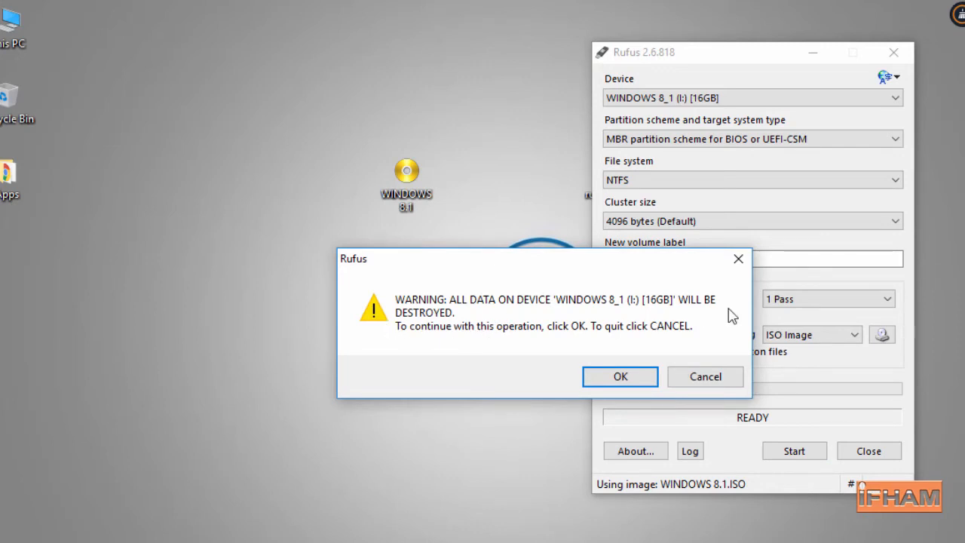
{"action": "left_click", "coordinate": [621, 377]}
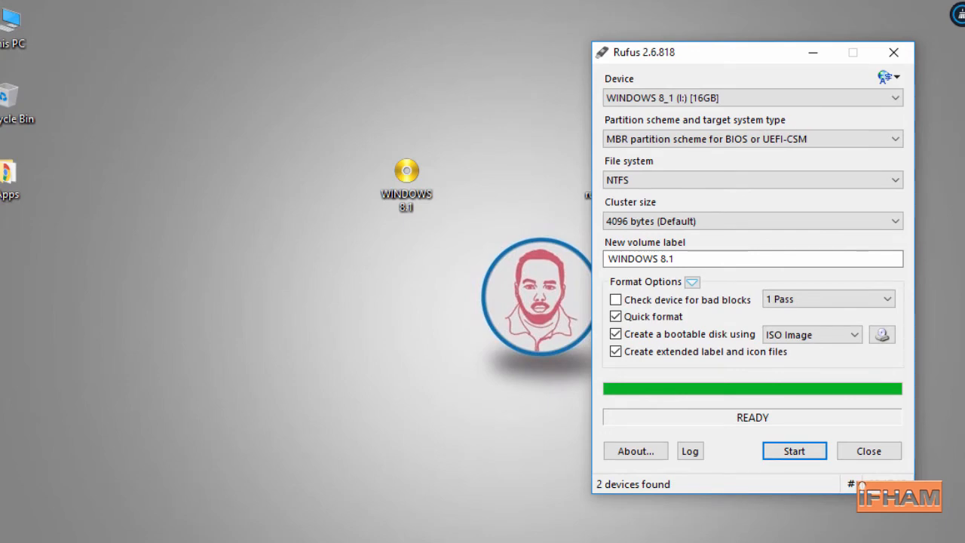
{"action": "left_click", "coordinate": [889, 453]}
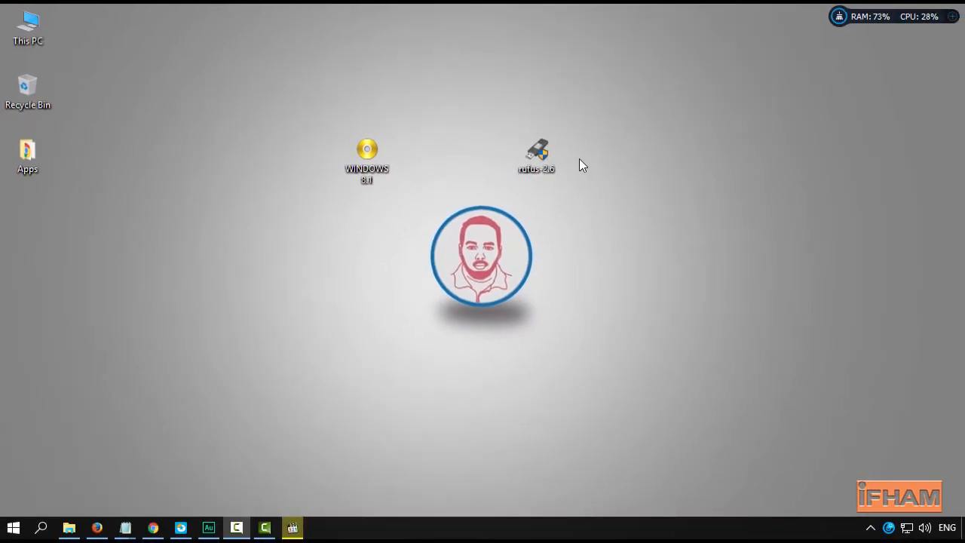
Open This PC and collapse the Folders group to check the newly written WINDOWS 8_1 (I:) drive
{"action": "double_click", "coordinate": [39, 38]}
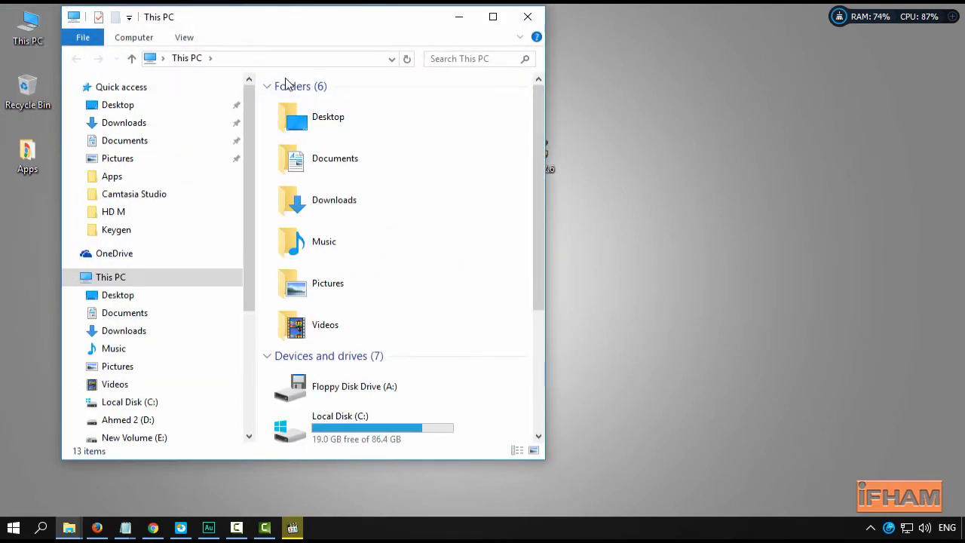
{"action": "left_click", "coordinate": [266, 88]}
{"action": "left_click", "coordinate": [266, 88]}
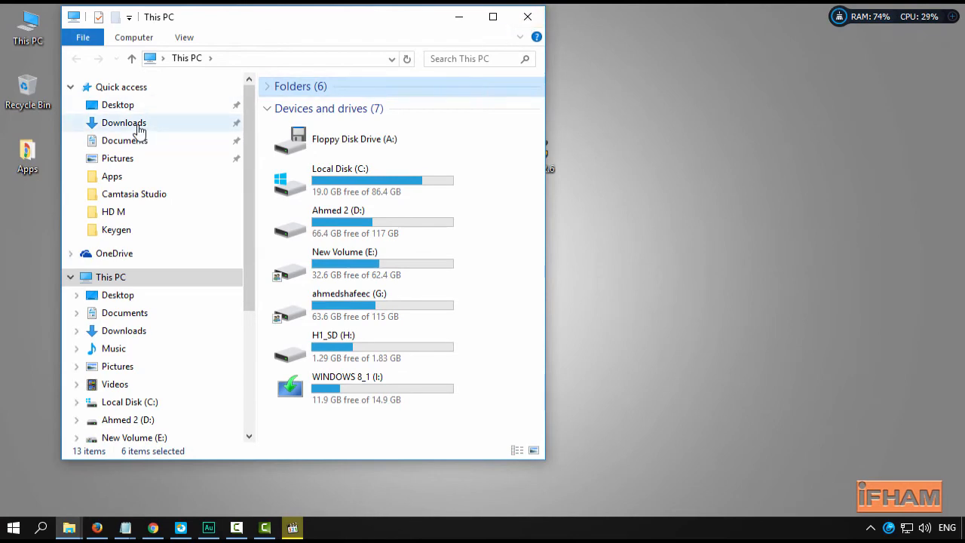
Move MobaLiveCD_v2.1_2 from the Programs folder in Downloads to the desktop, and close the folder window
{"action": "left_click", "coordinate": [139, 129]}
{"action": "scroll", "coordinate": [532, 169], "scroll_direction": "down", "scroll_amount": 3}
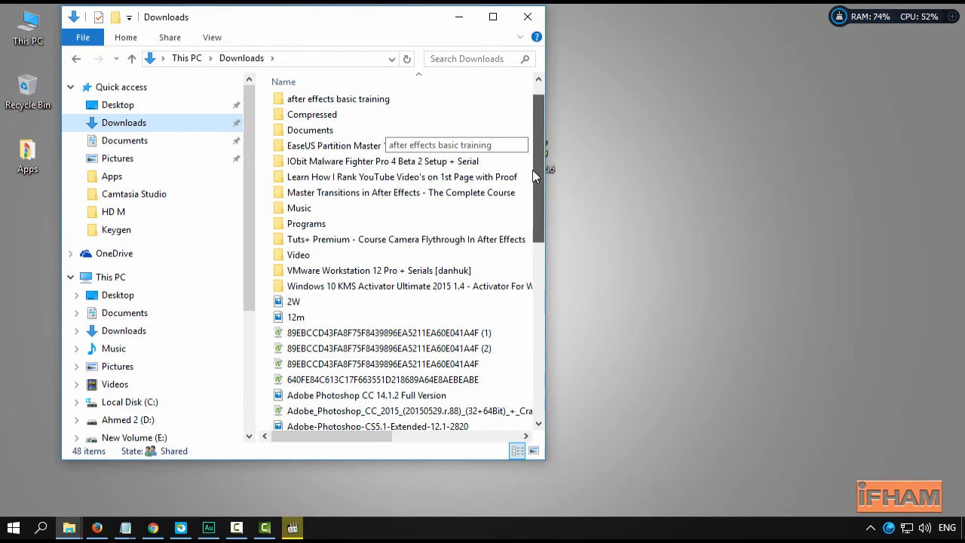
{"action": "left_click_drag", "start_coordinate": [531, 201], "coordinate": [542, 217]}
{"action": "left_click_drag", "start_coordinate": [538, 264], "coordinate": [537, 213]}
{"action": "double_click", "coordinate": [306, 173]}
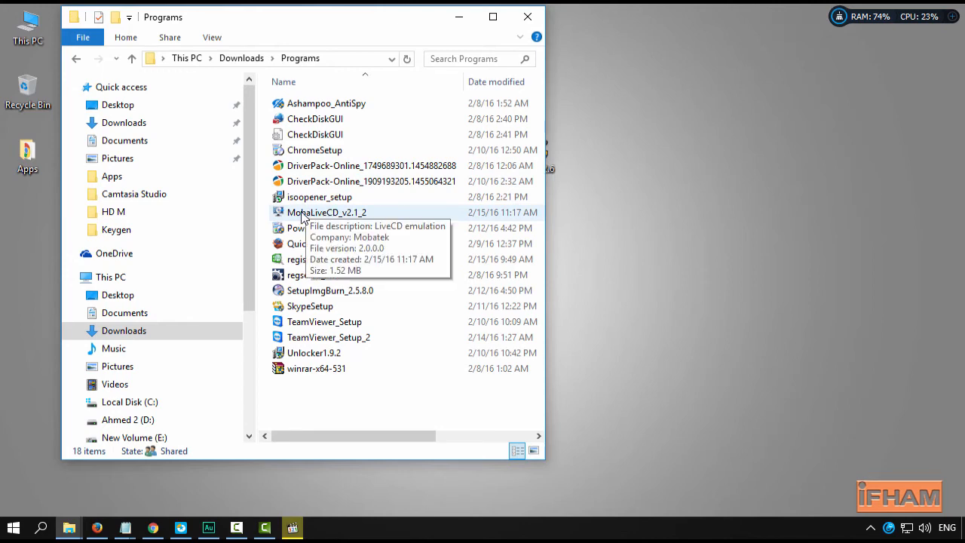
{"action": "left_click_drag", "start_coordinate": [304, 217], "coordinate": [647, 181]}
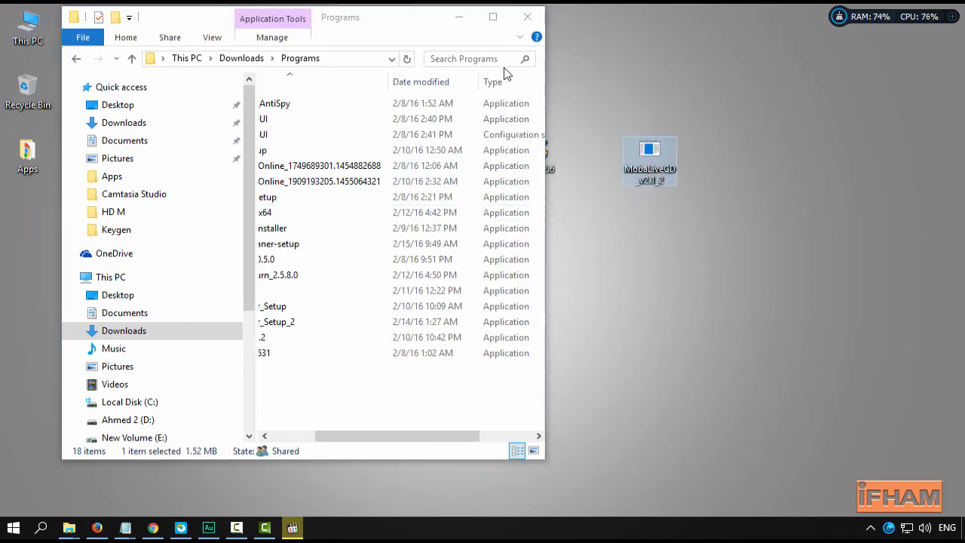
{"action": "left_click", "coordinate": [527, 16]}
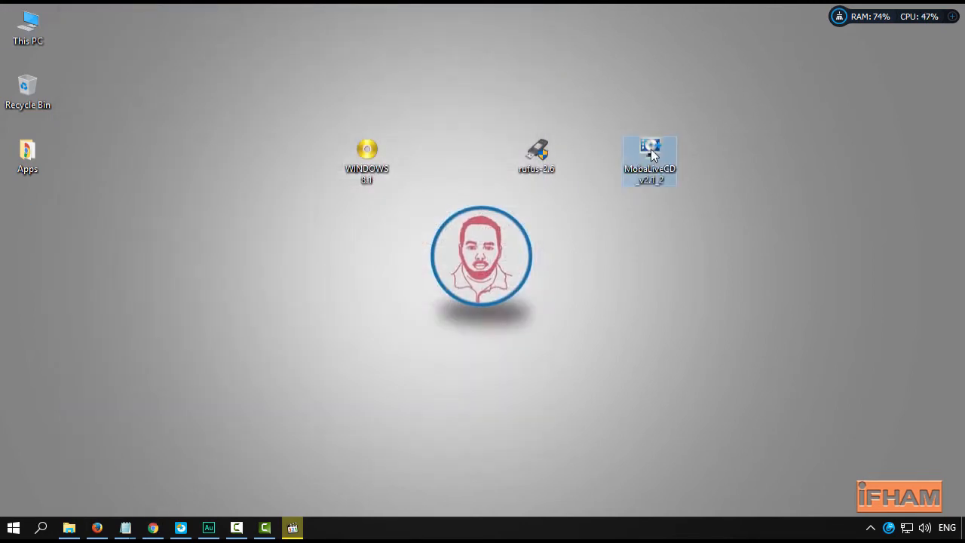
Run MobaLiveCD_v2.1_2 from the desktop as administrator, allowing it to make changes to the PC
{"action": "right_click", "coordinate": [650, 149]}
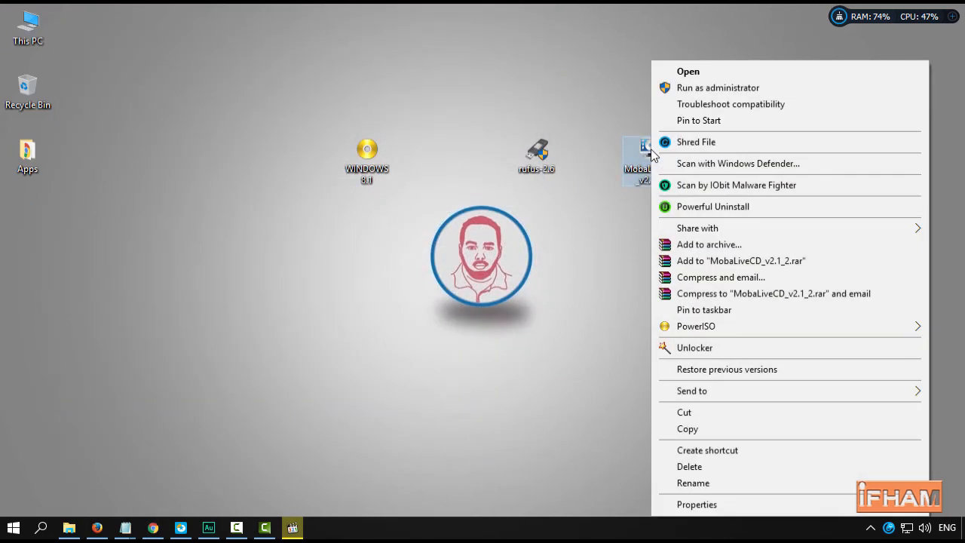
{"action": "left_click", "coordinate": [706, 89]}
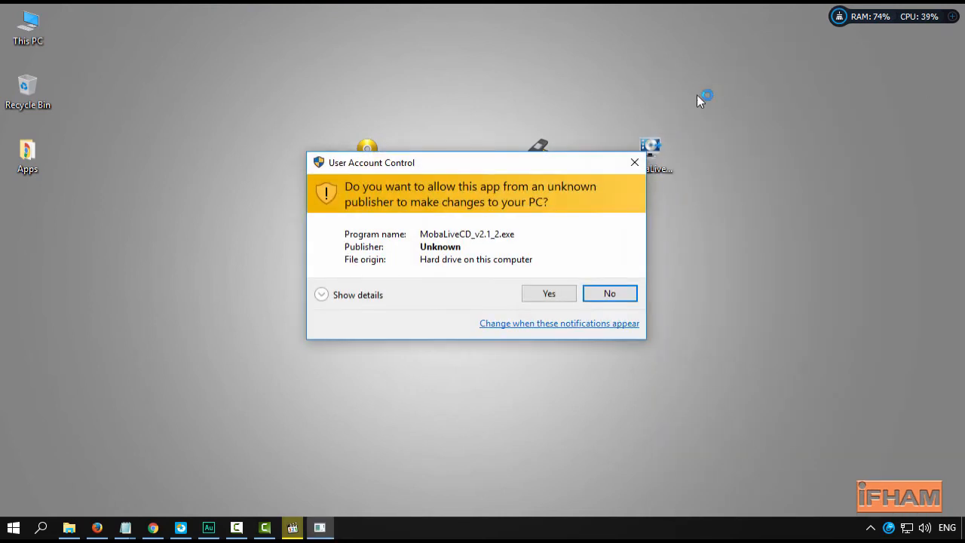
{"action": "left_click", "coordinate": [545, 295]}
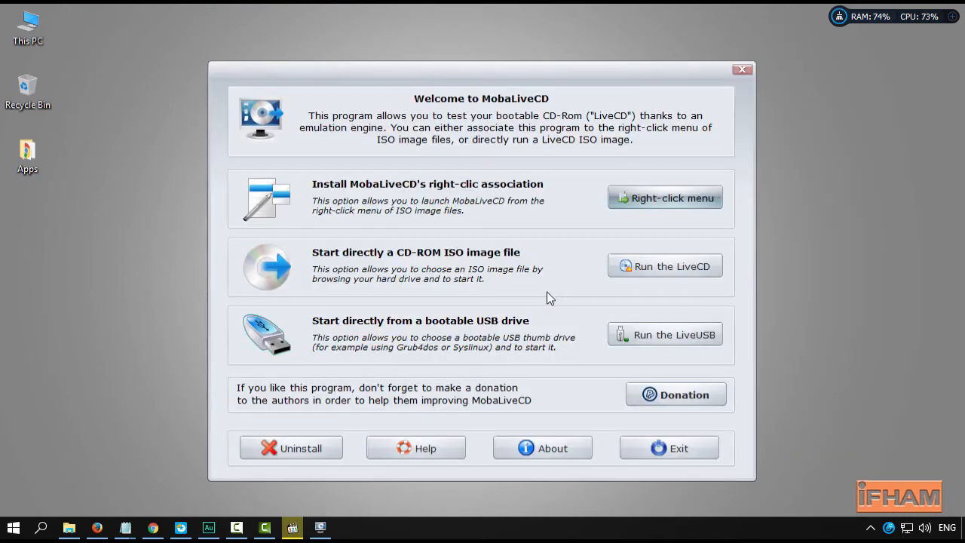
Boot the USB drive i: in the MobaLiveCD emulator as a LiveUSB, without creating a hard disk image
{"action": "left_click", "coordinate": [665, 334]}
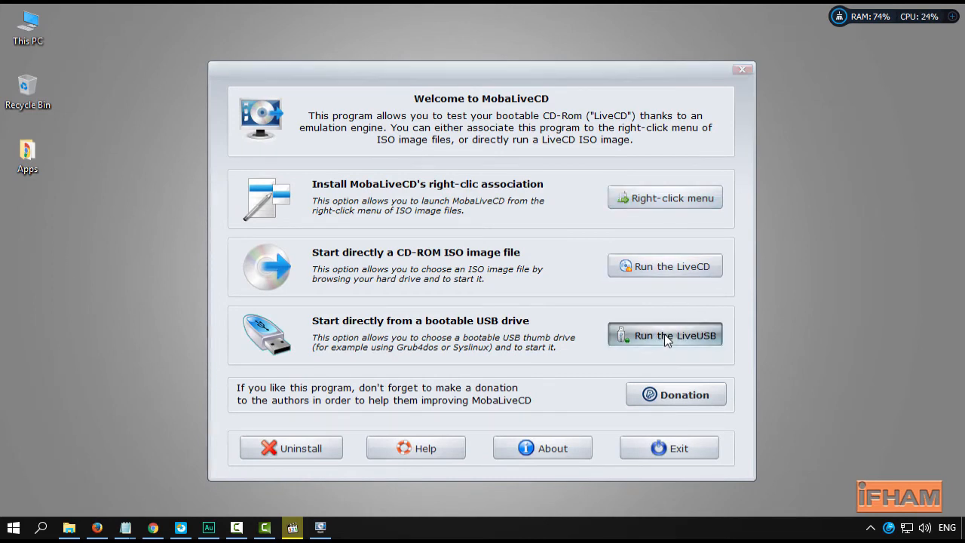
{"action": "left_click", "coordinate": [492, 273]}
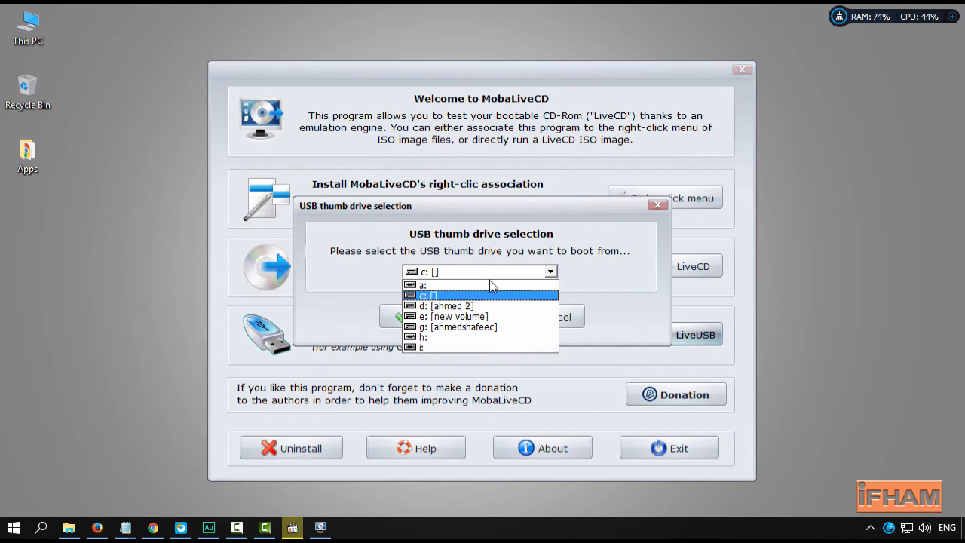
{"action": "left_click", "coordinate": [430, 356]}
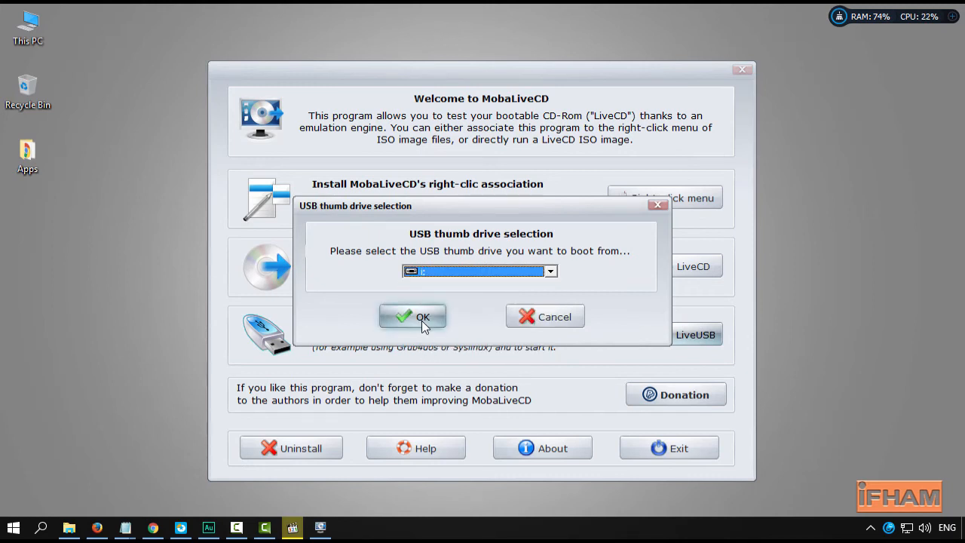
{"action": "left_click", "coordinate": [423, 317]}
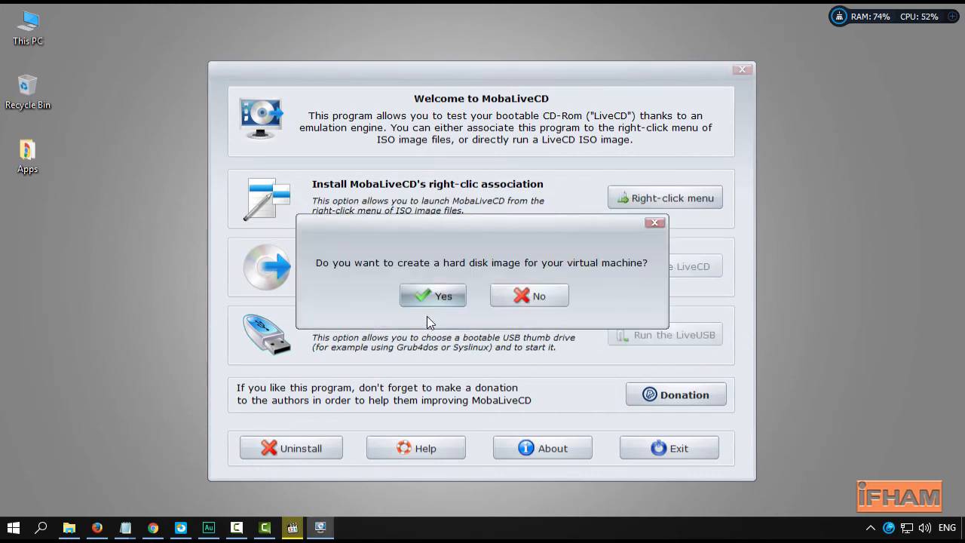
{"action": "left_click", "coordinate": [538, 296]}
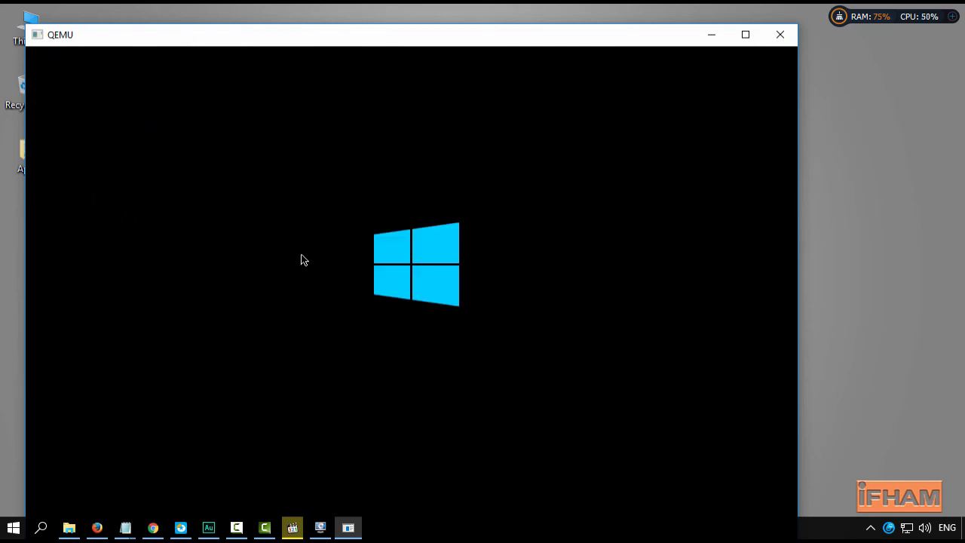
Shift the QEMU window slightly upward to view the boot test, and close both QEMU and MobaLiveCD
{"action": "left_click_drag", "start_coordinate": [510, 22], "coordinate": [507, 10]}
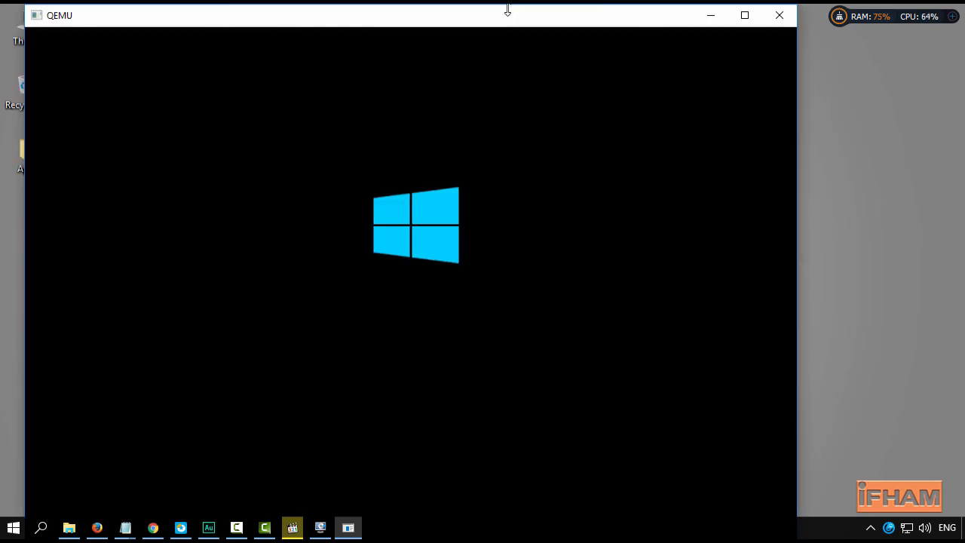
{"action": "left_click", "coordinate": [782, 20]}
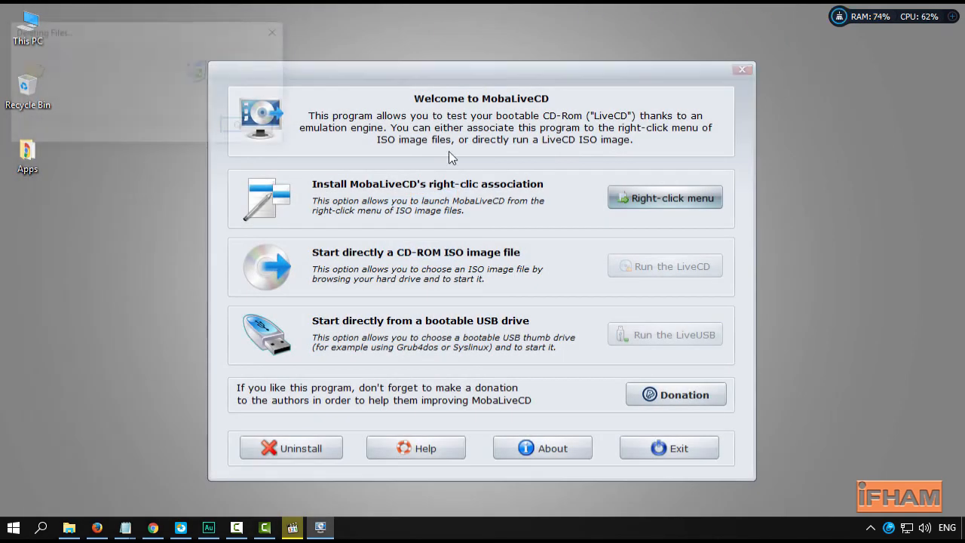
{"action": "left_click", "coordinate": [741, 70]}
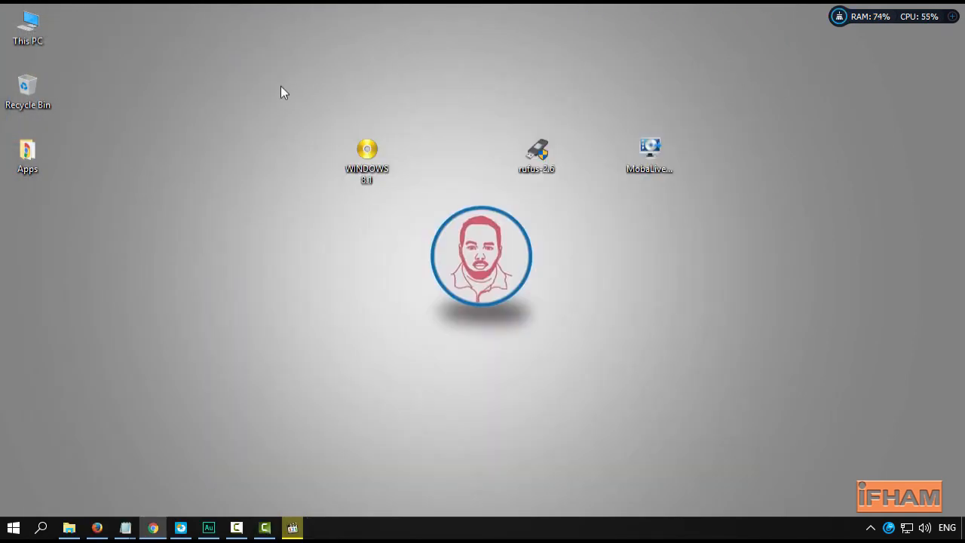